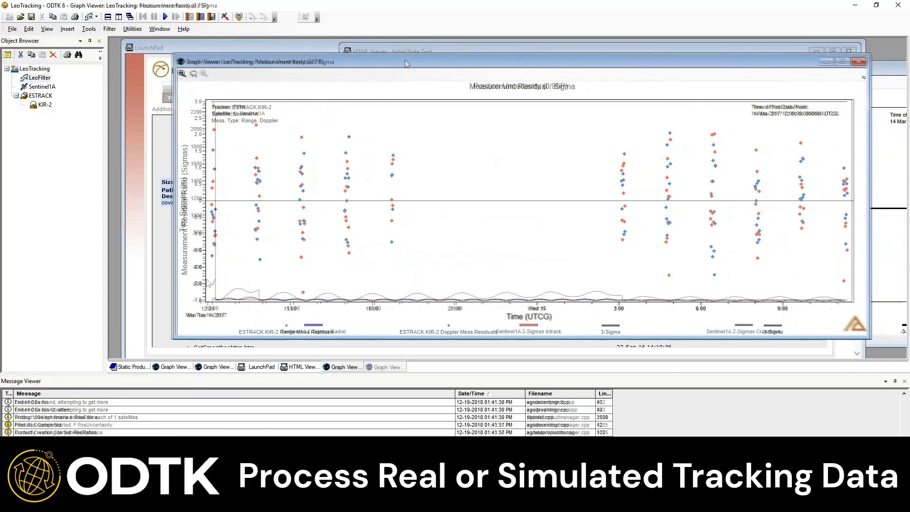
# Step: Resize the demo graph windows and enlarge the position consistency graph window
pyautogui.moveTo(219, 278); pyautogui.dragTo(842, 291)
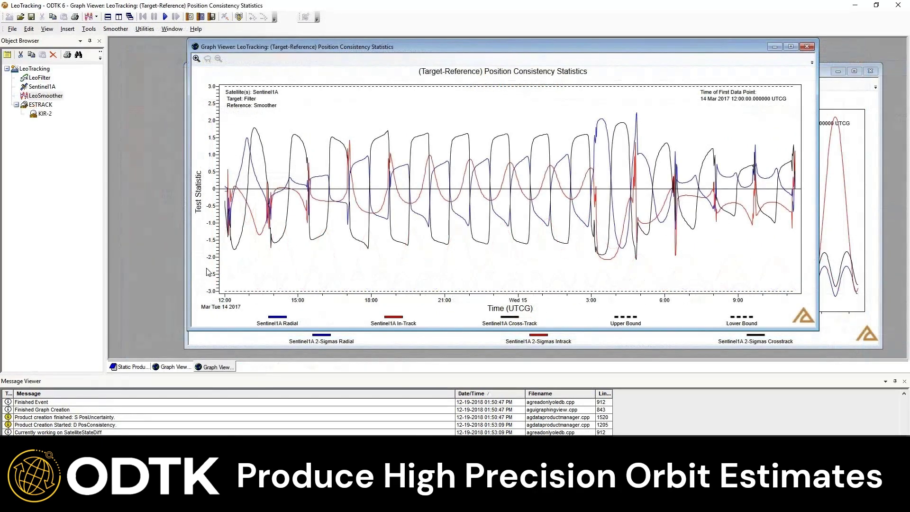
pyautogui.moveTo(190, 328); pyautogui.dragTo(171, 356)
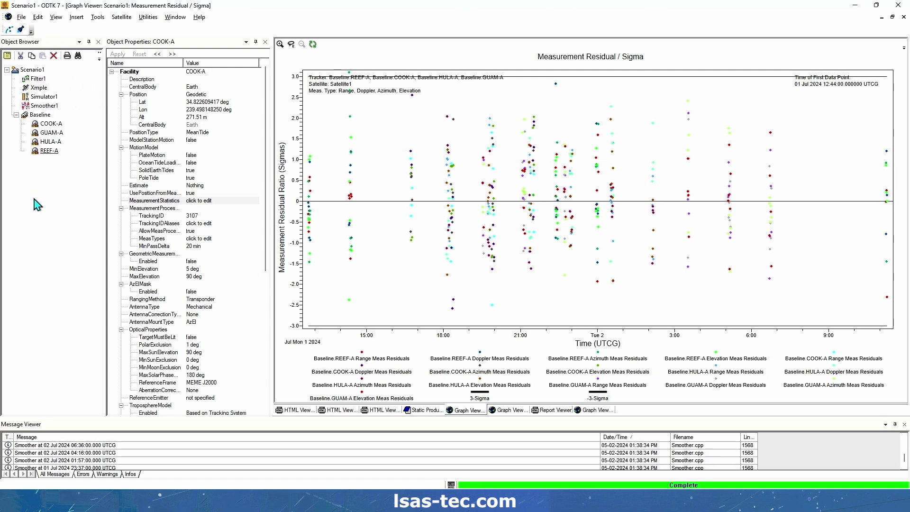
# Step: Browse the Xmple satellite, the COOK-A station and the Baseline network in the Object Browser
pyautogui.click(38, 88)
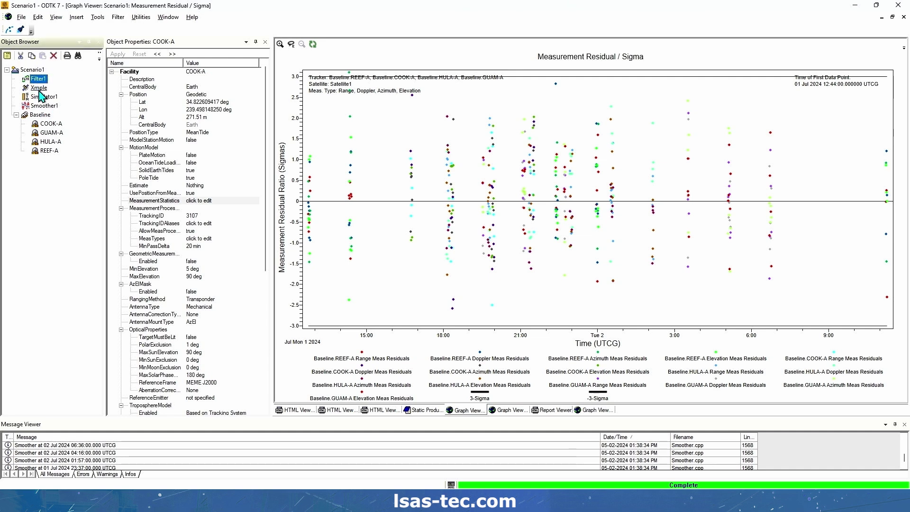
pyautogui.click(50, 123)
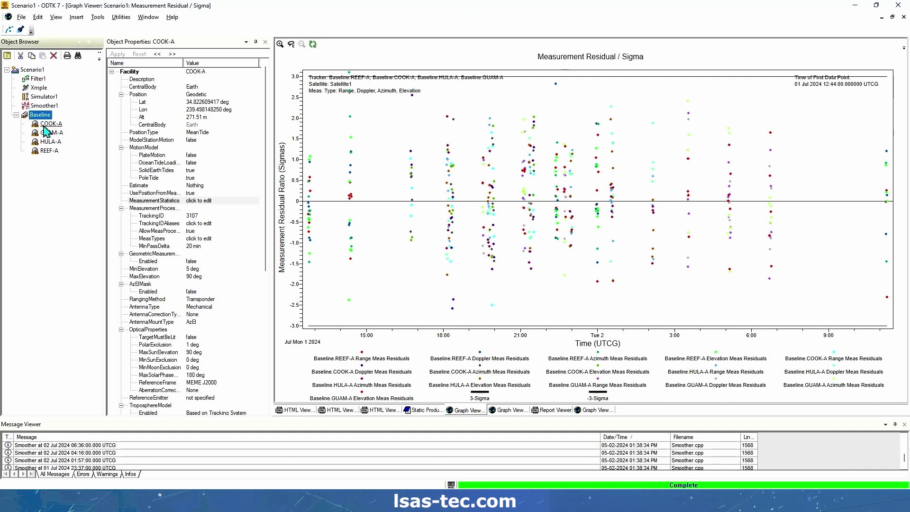
pyautogui.click(40, 115)
pyautogui.click(39, 87)
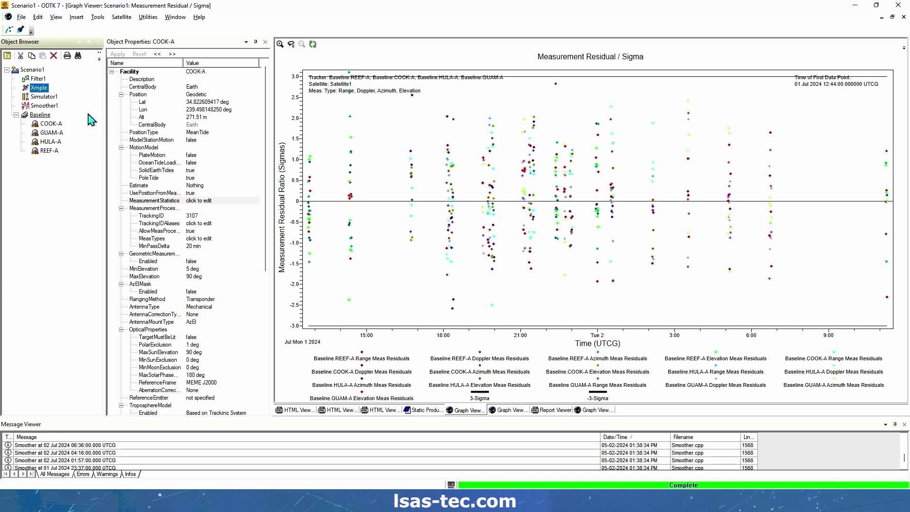
# Step: Show Xmple's properties with only its OrbitState expanded, then select Filter1
pyautogui.click(40, 89)
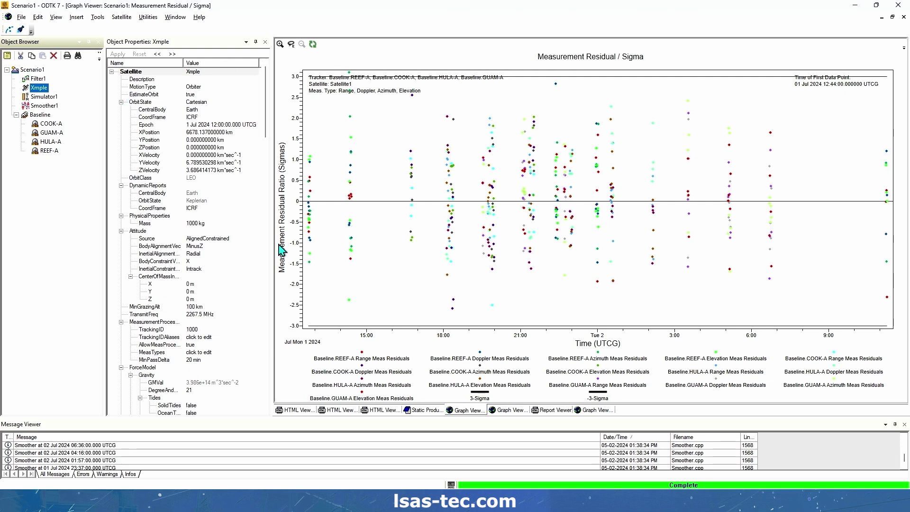
pyautogui.click(158, 54)
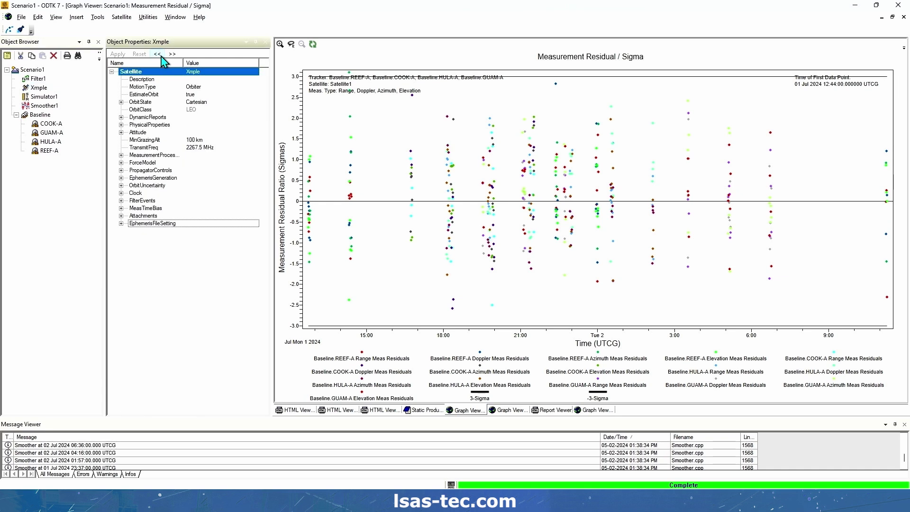
pyautogui.click(121, 102)
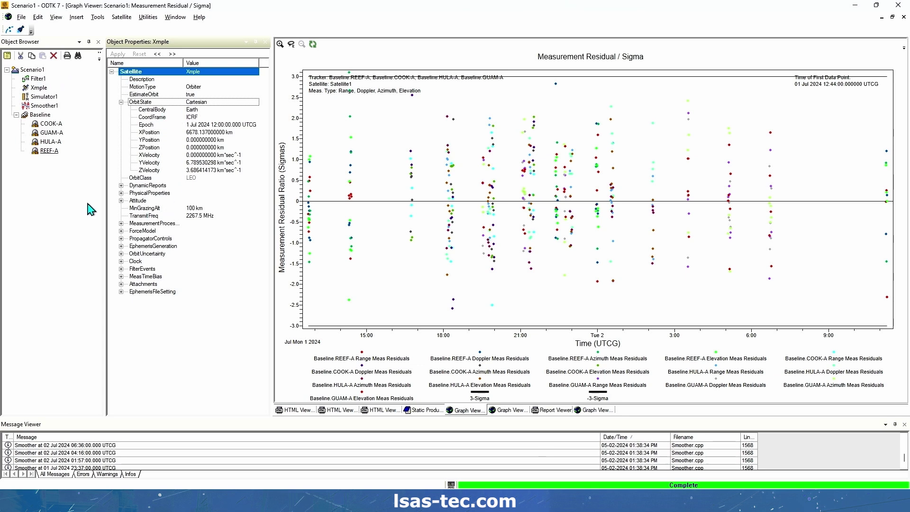
pyautogui.click(41, 81)
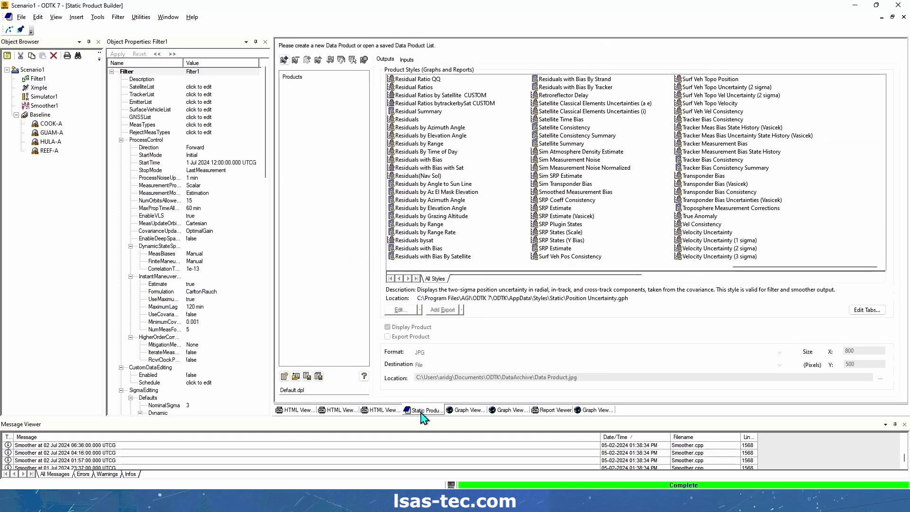
# Step: Add a new data product using the Measurement Times by Tracker style and generate its graph
pyautogui.click(284, 60)
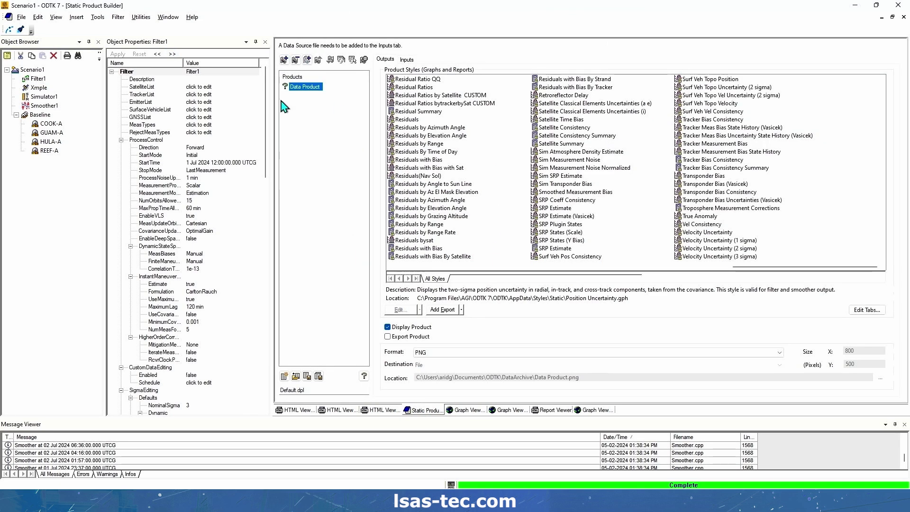
pyautogui.click(419, 135)
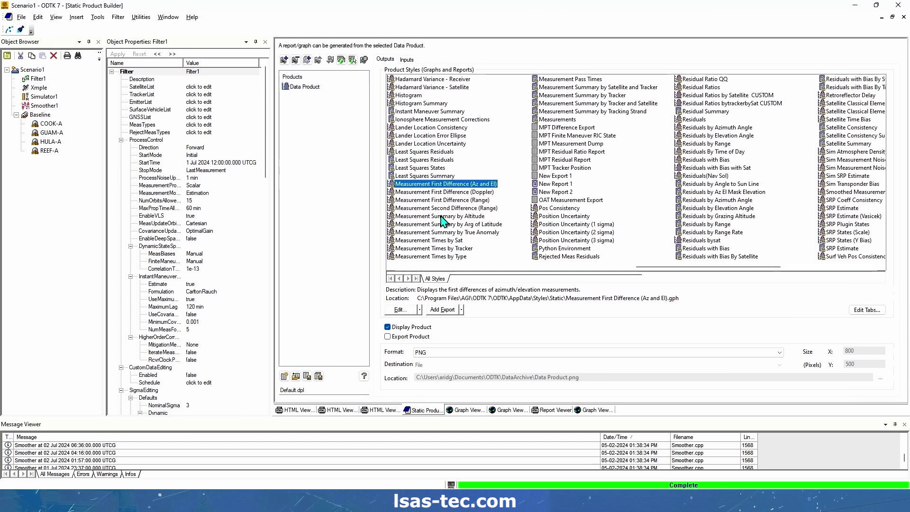
pyautogui.click(429, 240)
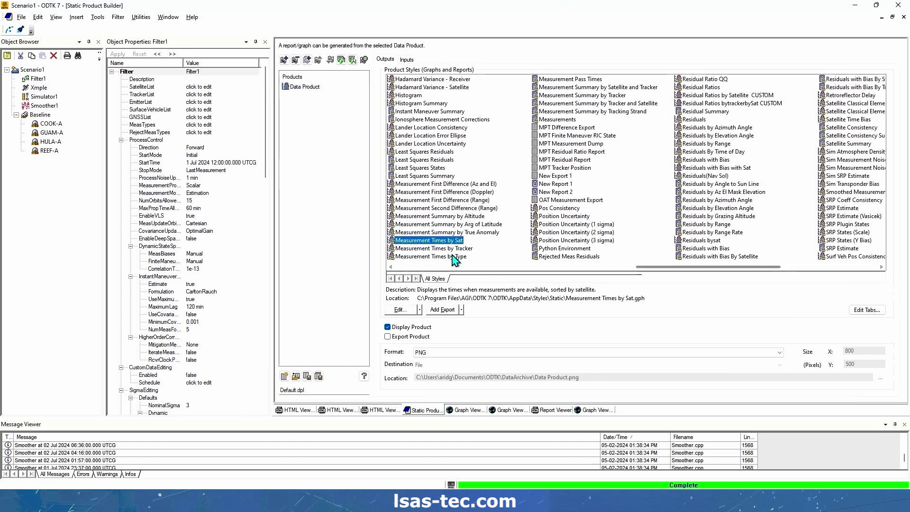
pyautogui.click(464, 249)
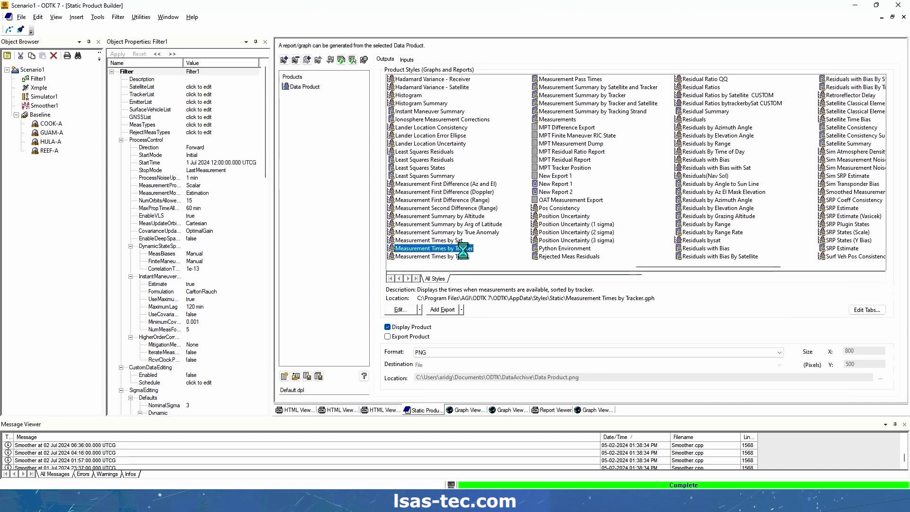
pyautogui.click(351, 59)
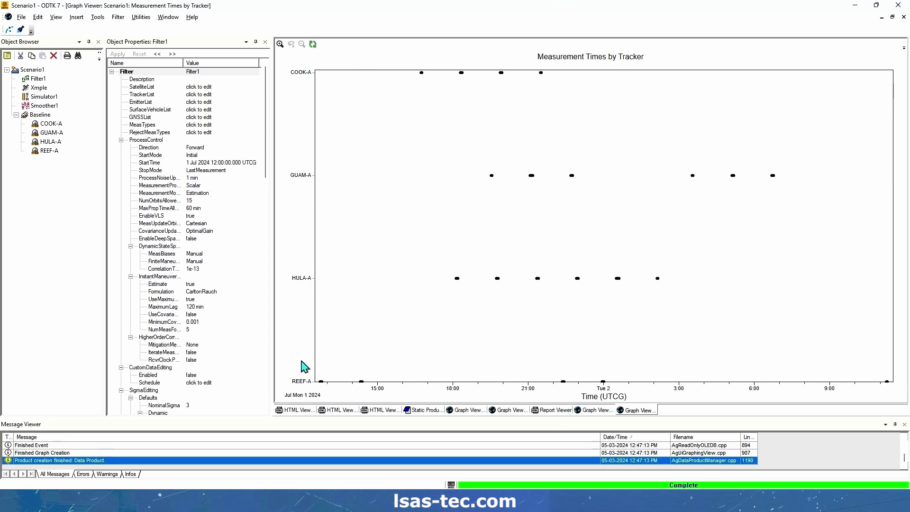
pyautogui.moveTo(457, 280)
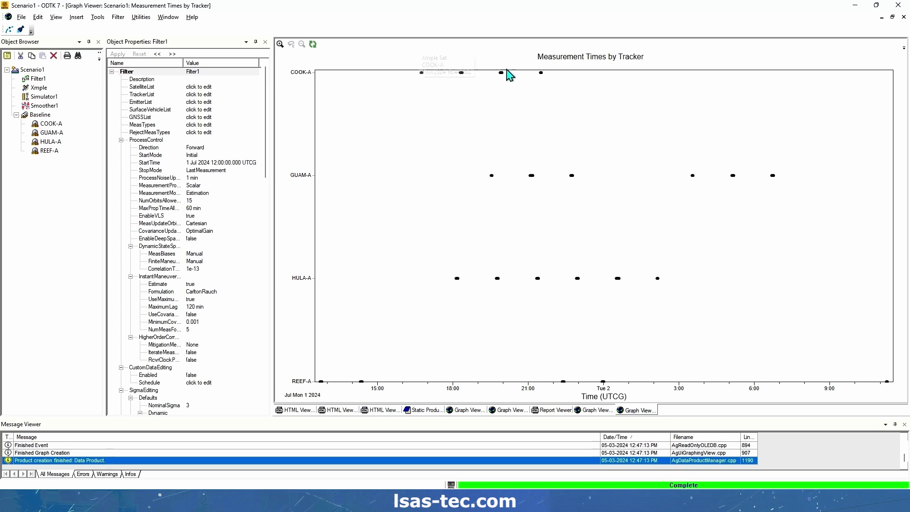
pyautogui.moveTo(858, 161); pyautogui.dragTo(387, 213)
pyautogui.moveTo(343, 154); pyautogui.dragTo(889, 251)
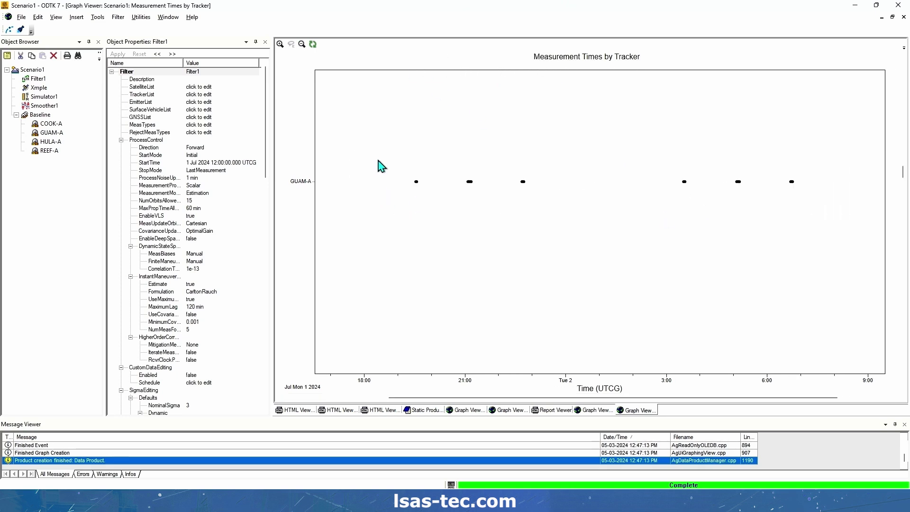
pyautogui.moveTo(384, 159); pyautogui.dragTo(588, 213)
pyautogui.moveTo(370, 196); pyautogui.dragTo(848, 270)
pyautogui.moveTo(339, 198); pyautogui.dragTo(879, 271)
pyautogui.moveTo(368, 190); pyautogui.dragTo(322, 232)
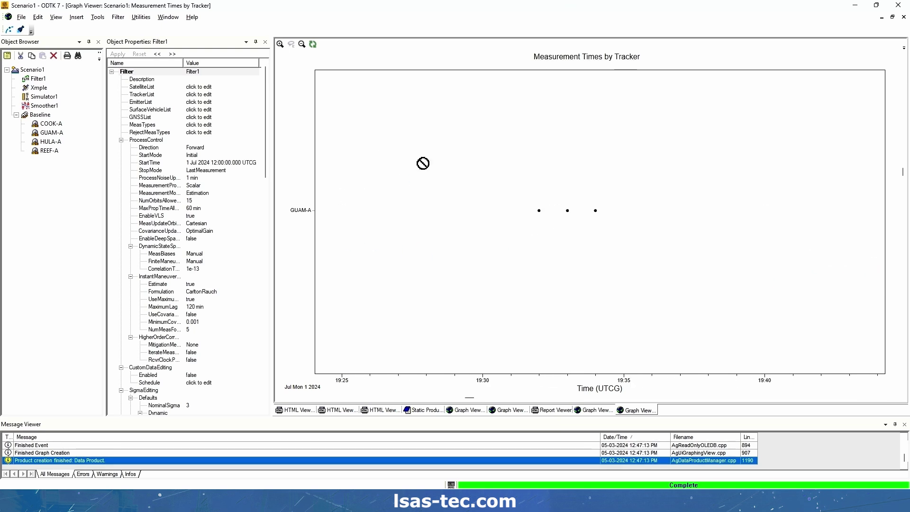
pyautogui.click(301, 44)
pyautogui.click(302, 45)
pyautogui.moveTo(491, 174); pyautogui.dragTo(860, 246)
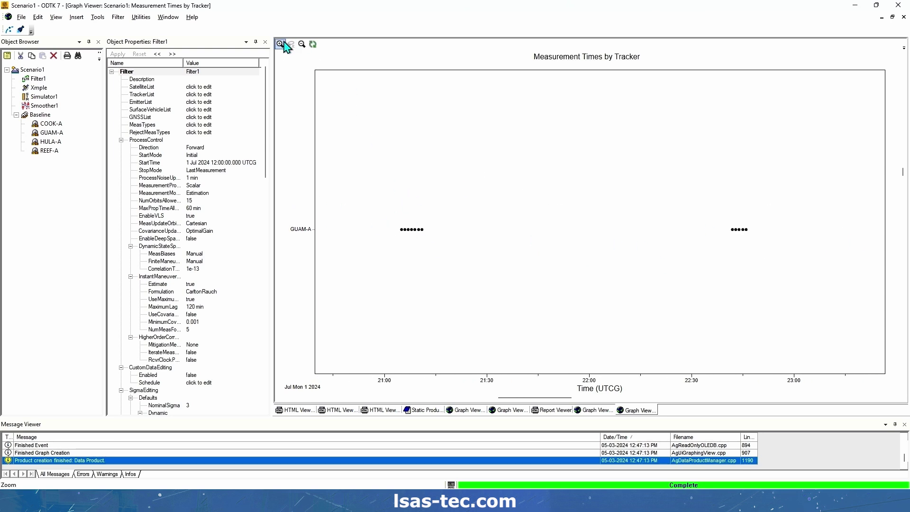
pyautogui.click(301, 45)
pyautogui.click(301, 45)
pyautogui.click(301, 44)
pyautogui.click(301, 44)
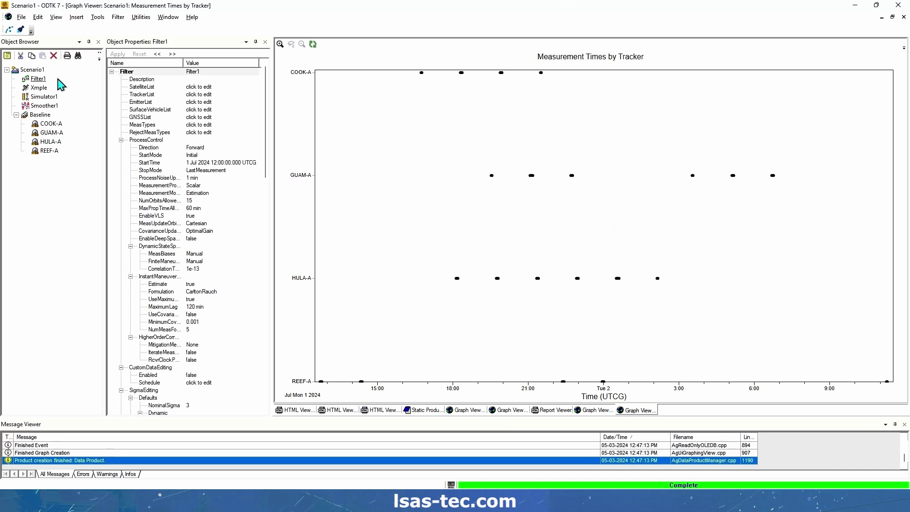
# Step: Run Filter1 from the Filter menu
pyautogui.click(32, 80)
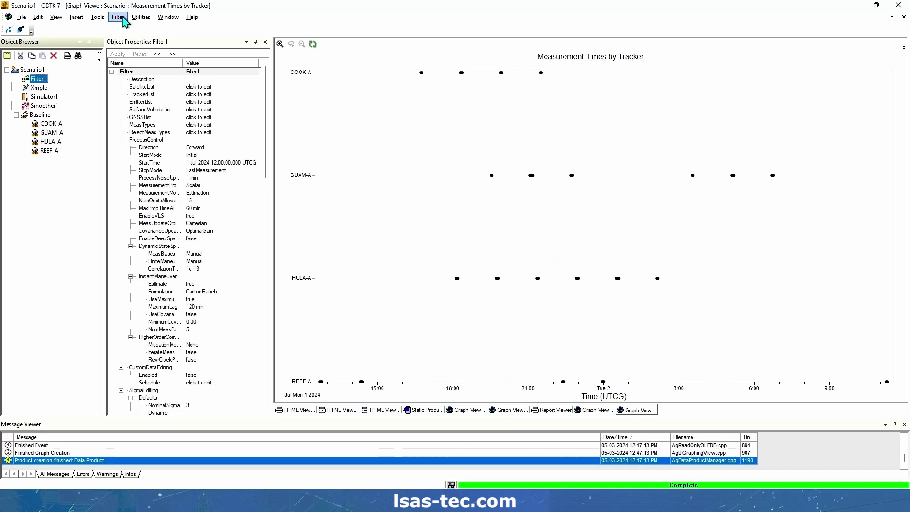
pyautogui.click(118, 17)
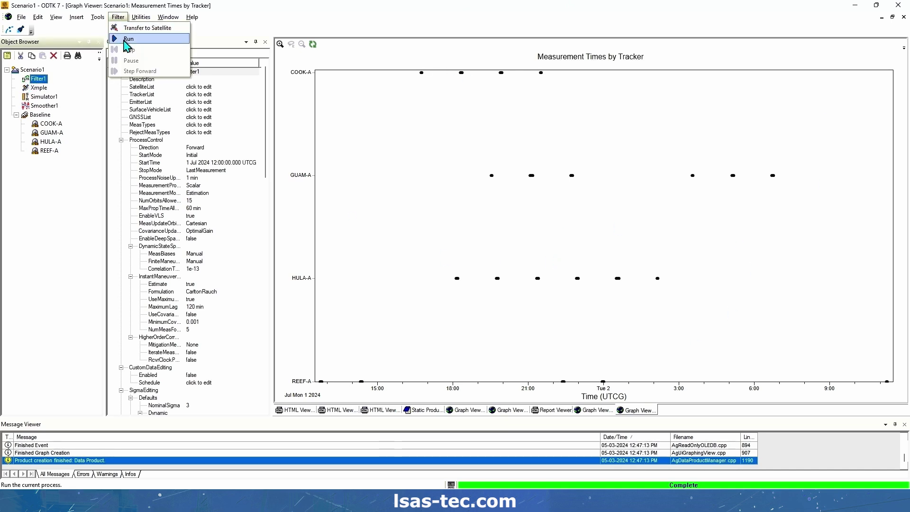
pyautogui.click(125, 41)
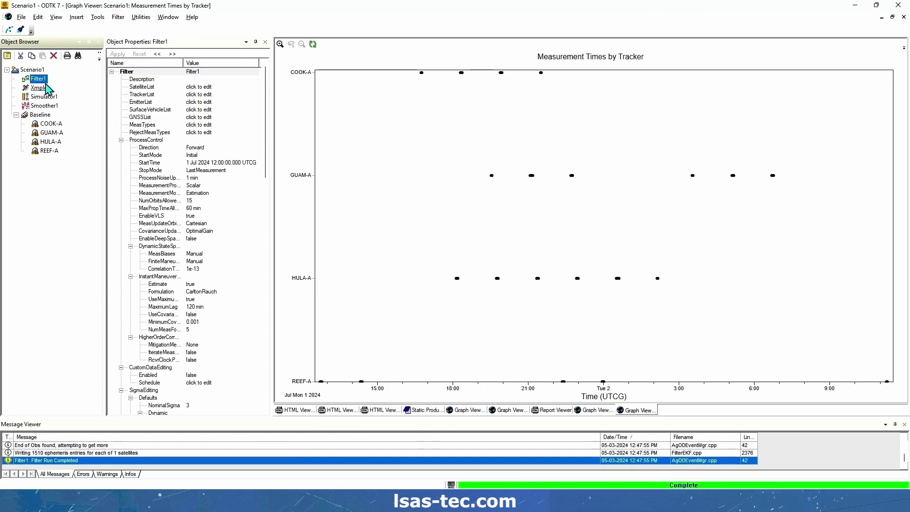
# Step: Run Smoother1 from the Smoother menu
pyautogui.click(36, 106)
pyautogui.click(124, 17)
pyautogui.click(126, 28)
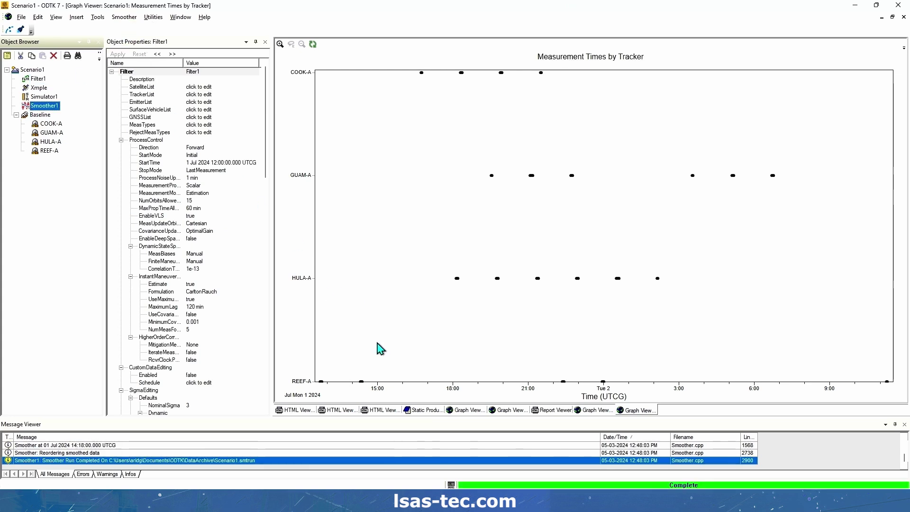
# Step: Duplicate the Data Product and give the copy the Residual Ratios style
pyautogui.click(414, 411)
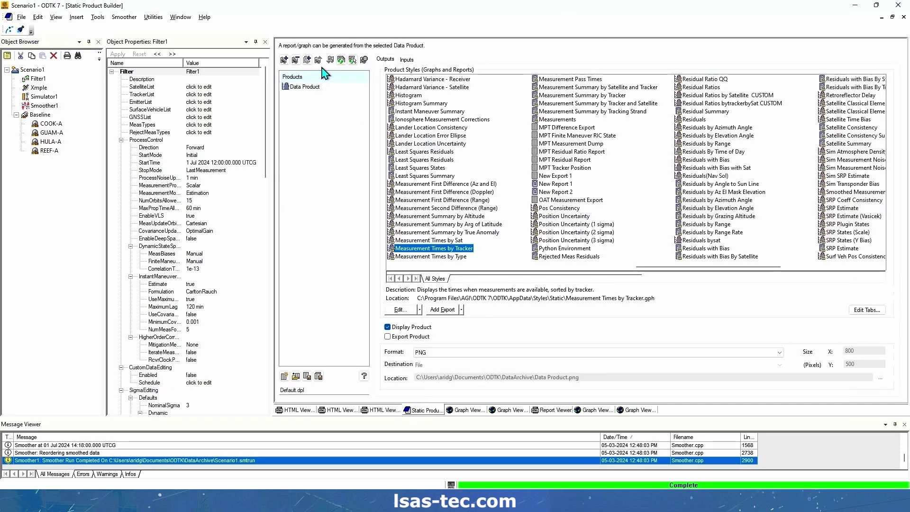
pyautogui.click(304, 87)
pyautogui.click(307, 61)
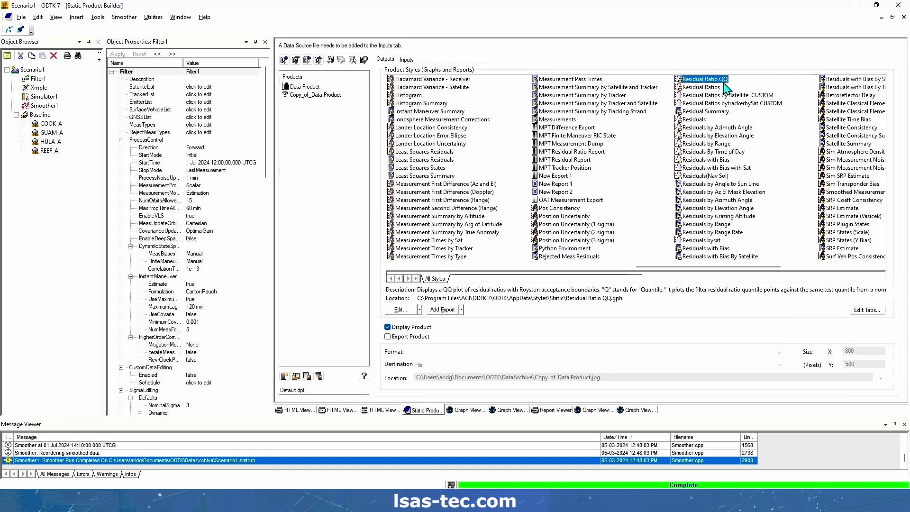
pyautogui.click(716, 89)
# Step: Add the Filter1 run as the copy's data input
pyautogui.click(406, 60)
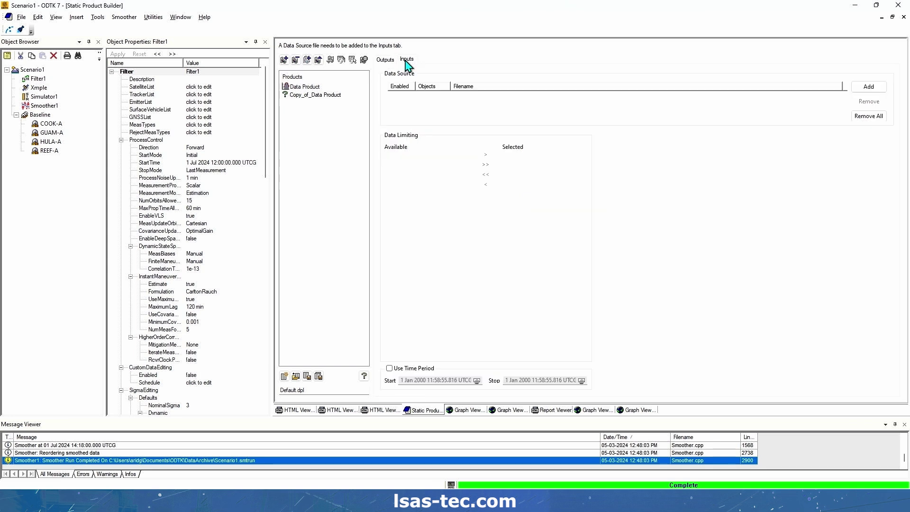
pyautogui.click(869, 86)
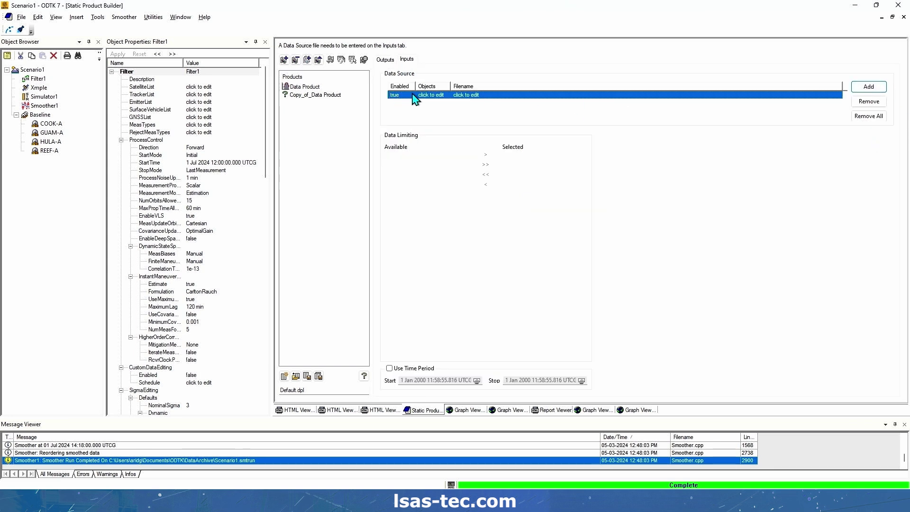
pyautogui.click(430, 96)
pyautogui.click(435, 109)
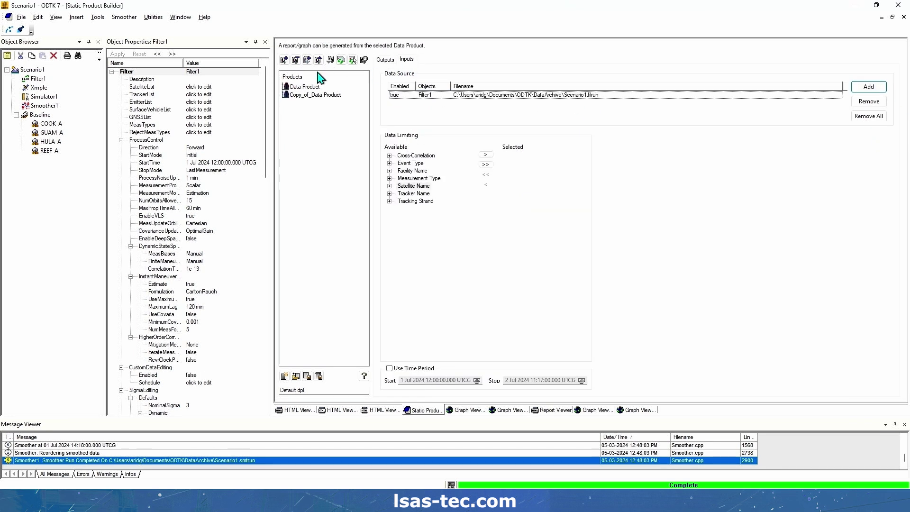
# Step: Rename the copy to ResRatio and generate its Measurement Residual / Sigma graph
pyautogui.click(319, 95)
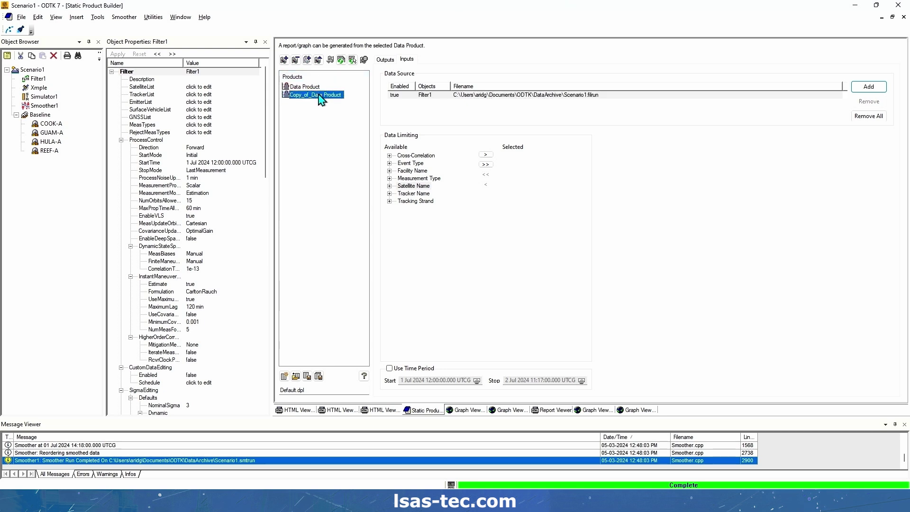
pyautogui.click(316, 94)
pyautogui.write('ResRatio')
pyautogui.press('Return')
pyautogui.click(352, 59)
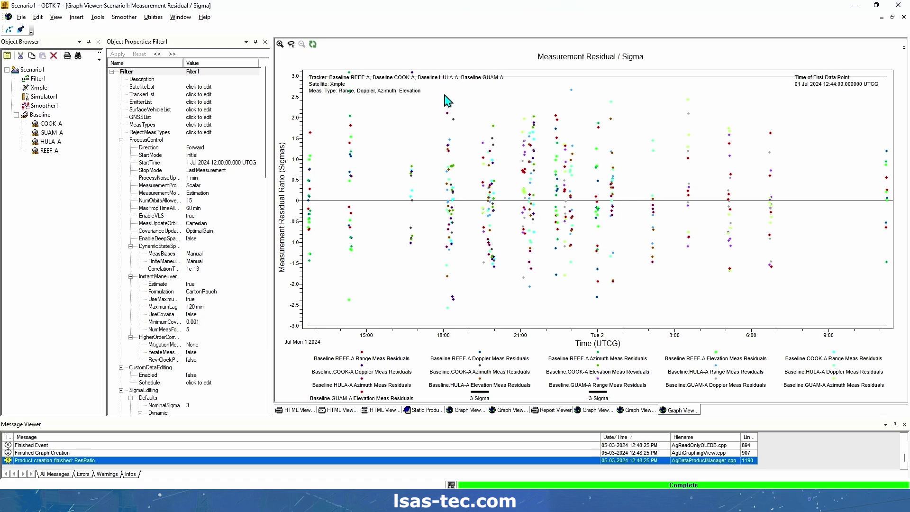
pyautogui.moveTo(338, 90); pyautogui.dragTo(493, 317)
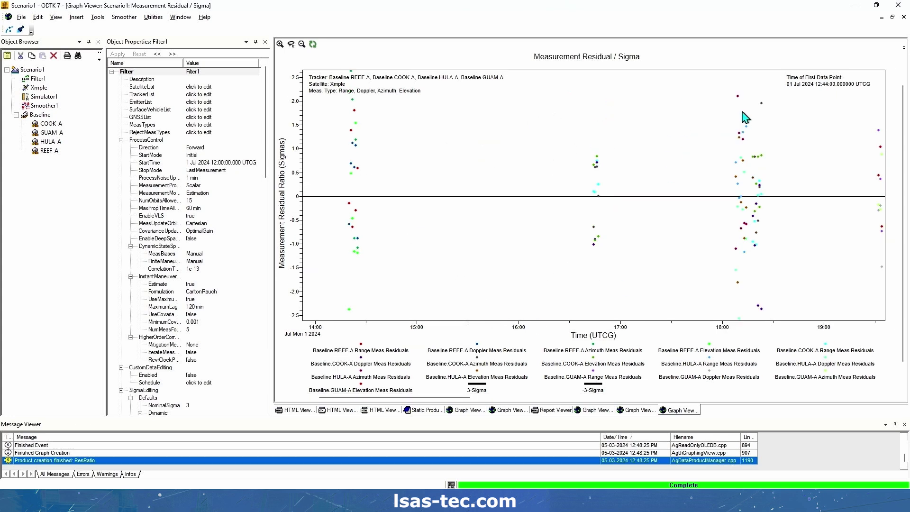
pyautogui.moveTo(719, 81); pyautogui.dragTo(778, 331)
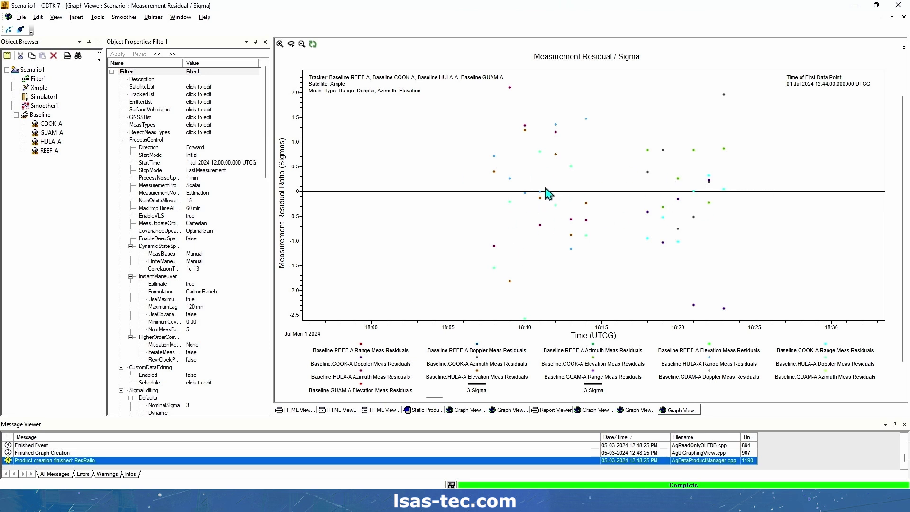
pyautogui.click(302, 45)
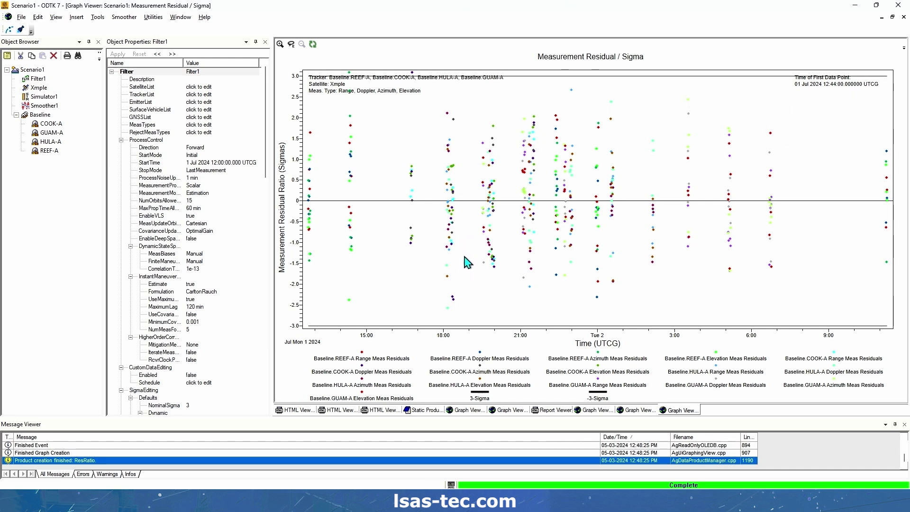
# Step: Duplicate the ResRatio product and switch the copy to the Position Uncertainty style
pyautogui.click(434, 411)
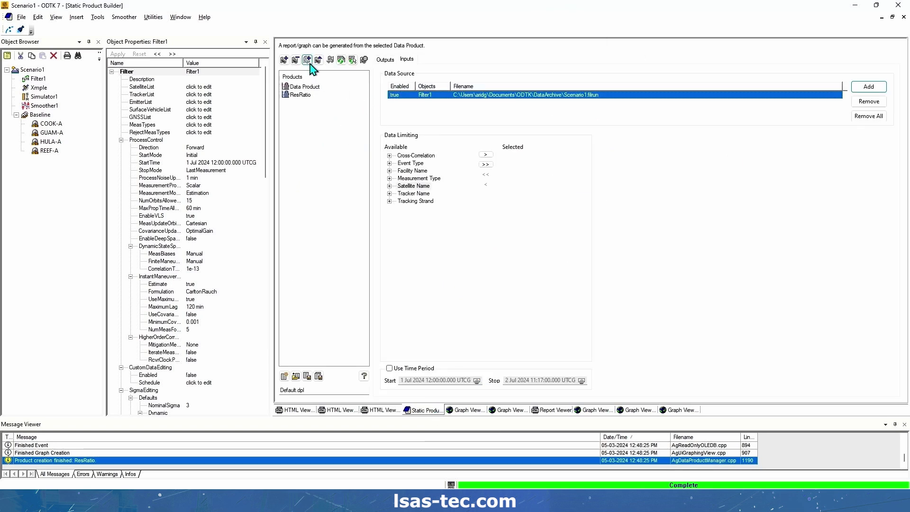
pyautogui.click(307, 61)
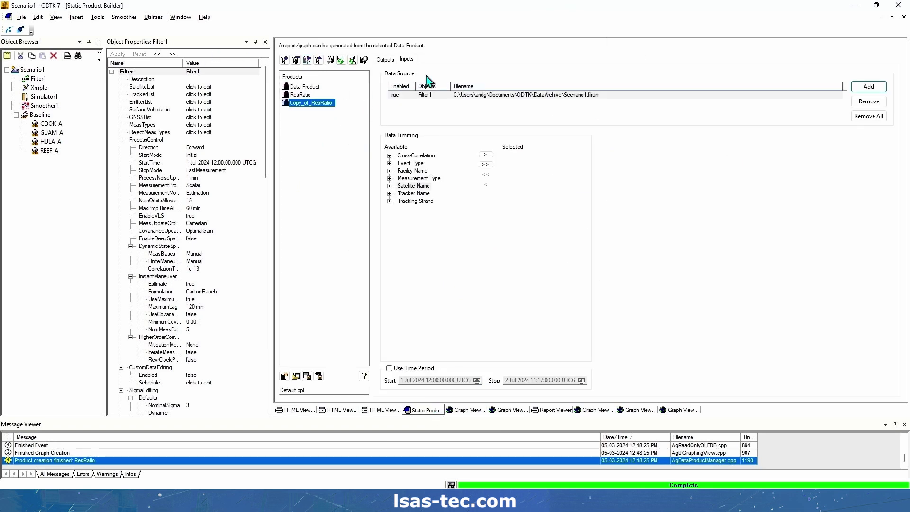
pyautogui.click(385, 60)
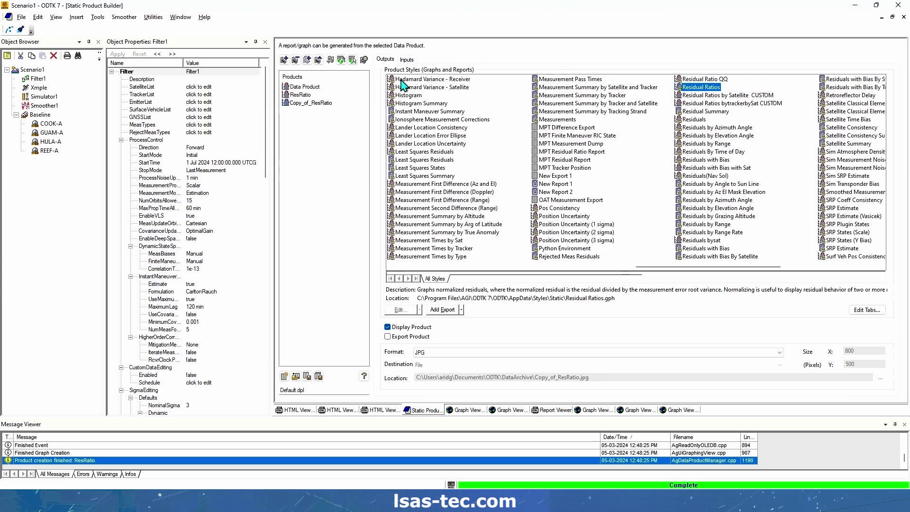
pyautogui.press('p')
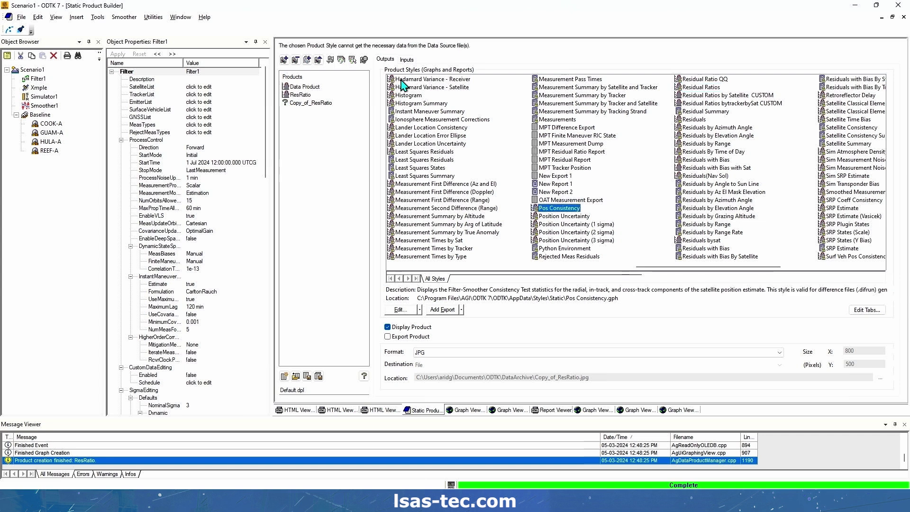
pyautogui.click(579, 216)
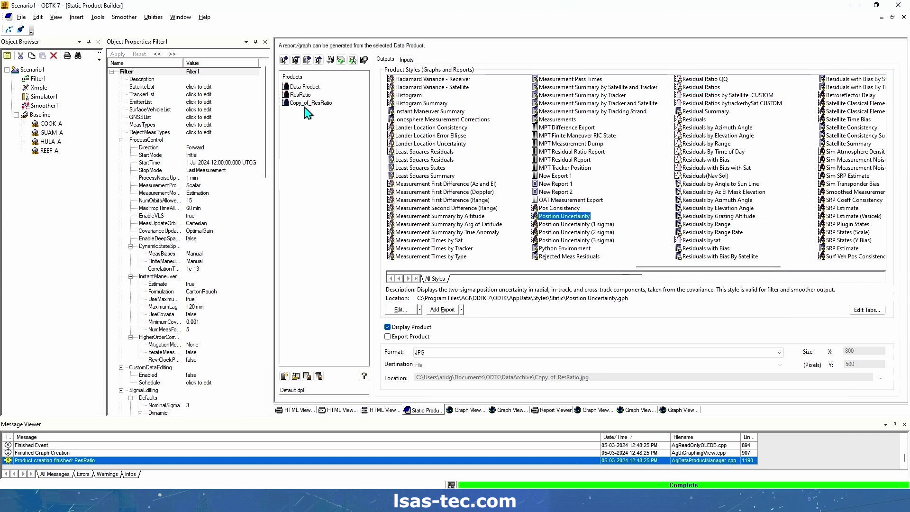
# Step: Set the copy's input Objects to the smoother run from Scenario1.smtrun
pyautogui.click(406, 59)
pyautogui.click(435, 97)
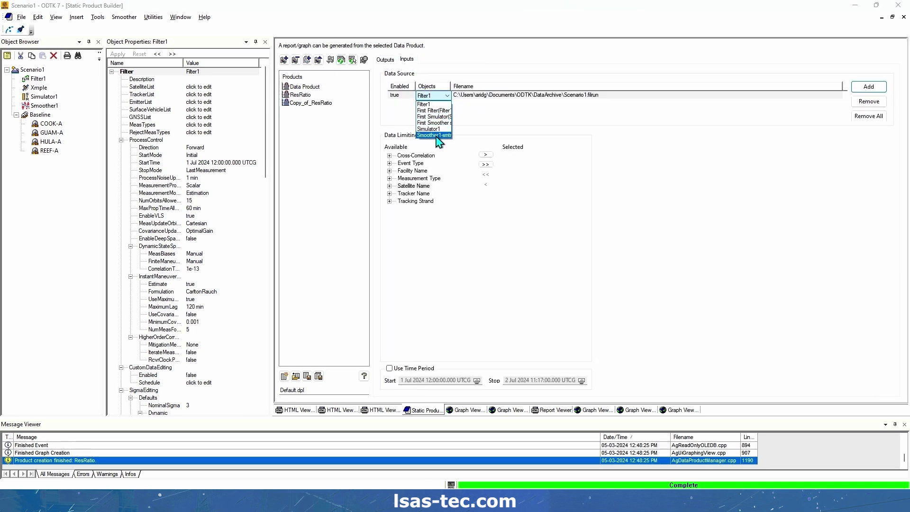
pyautogui.click(435, 123)
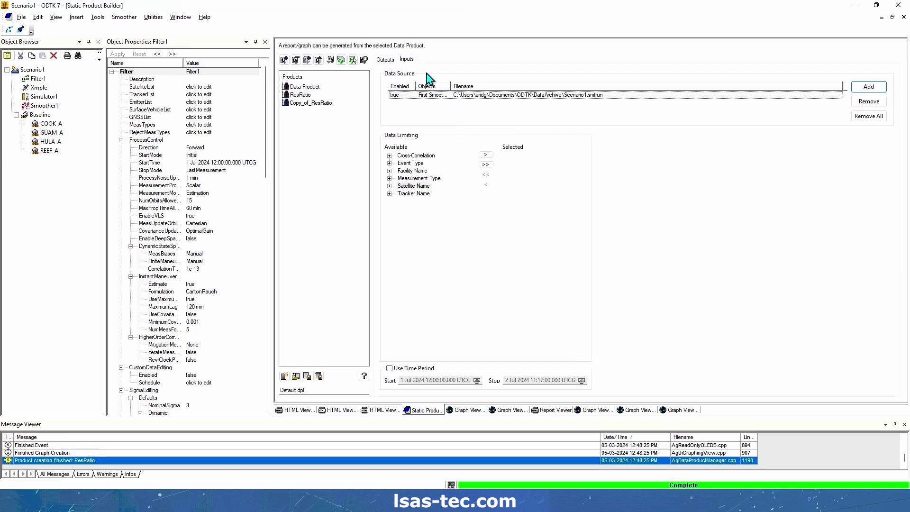
pyautogui.click(353, 60)
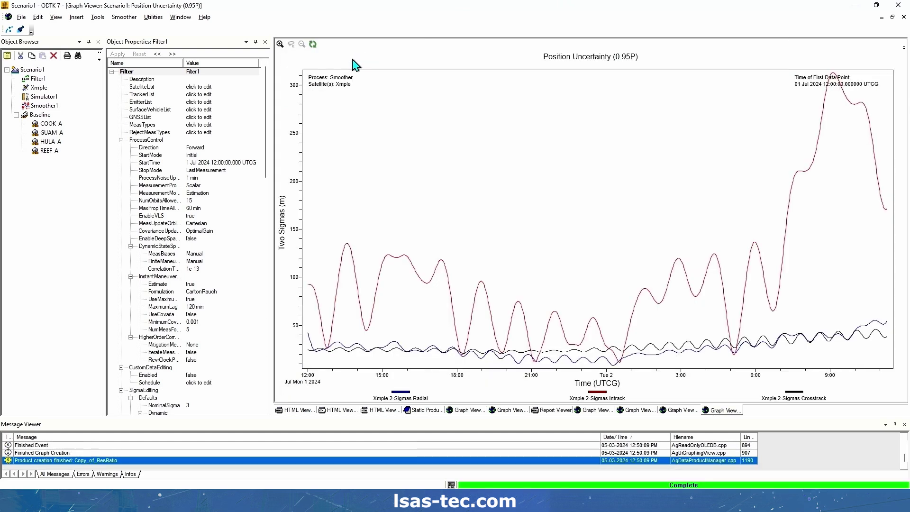